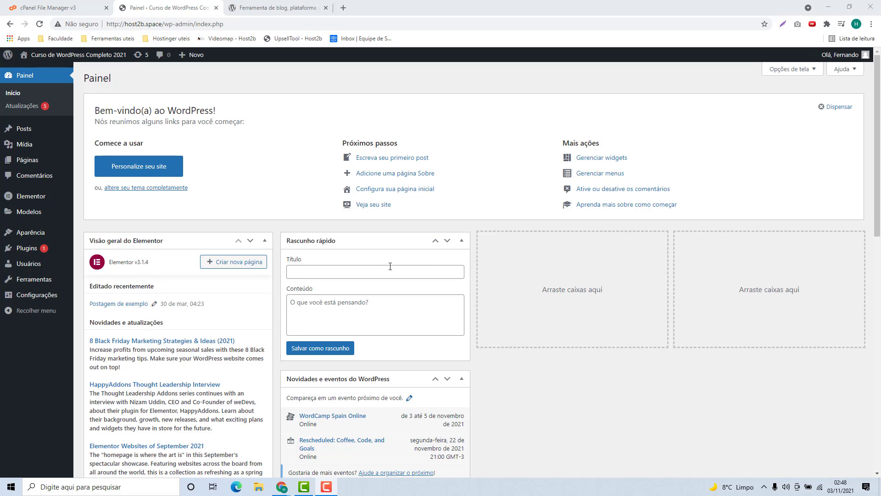
View the installed plugins in WordPress, then open the public_html/wp-content/plugins folder in the cPanel File Manager
left_click(26, 249)
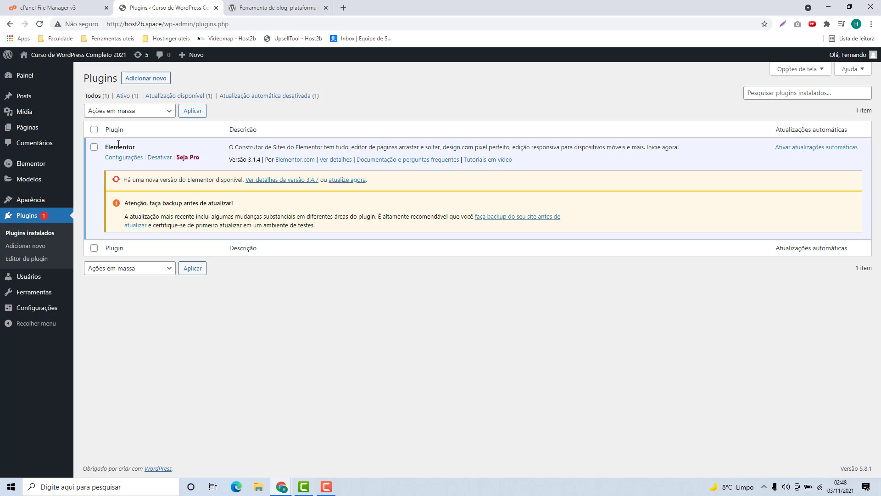
left_click(64, 8)
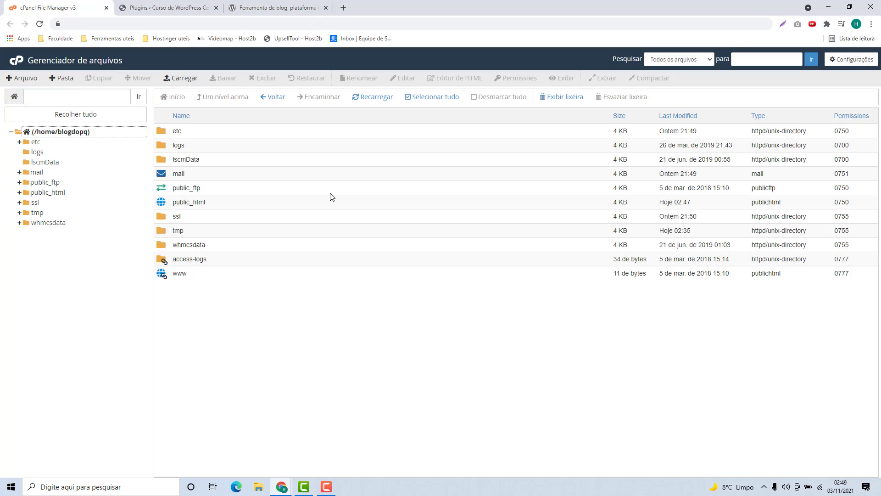
left_click(178, 205)
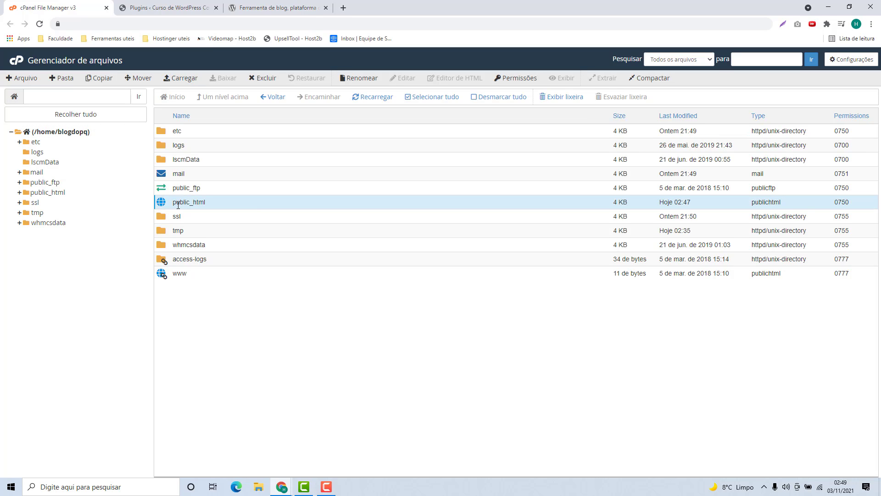
double_click(276, 207)
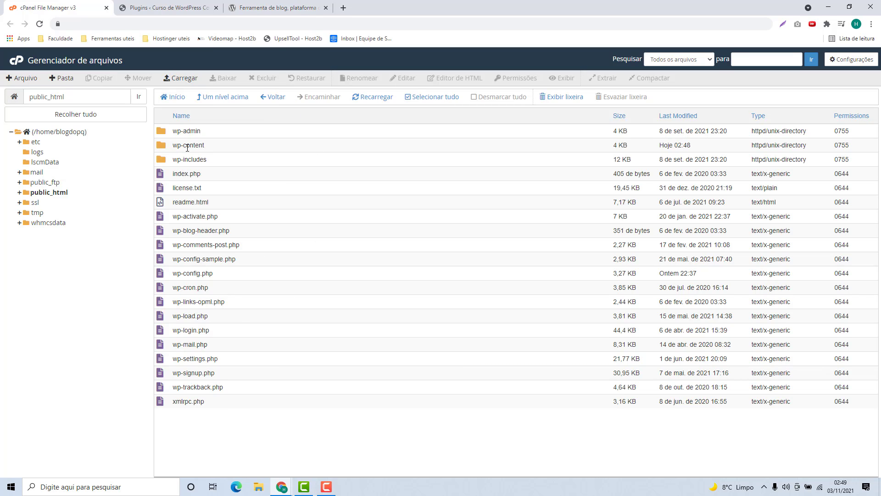
double_click(218, 144)
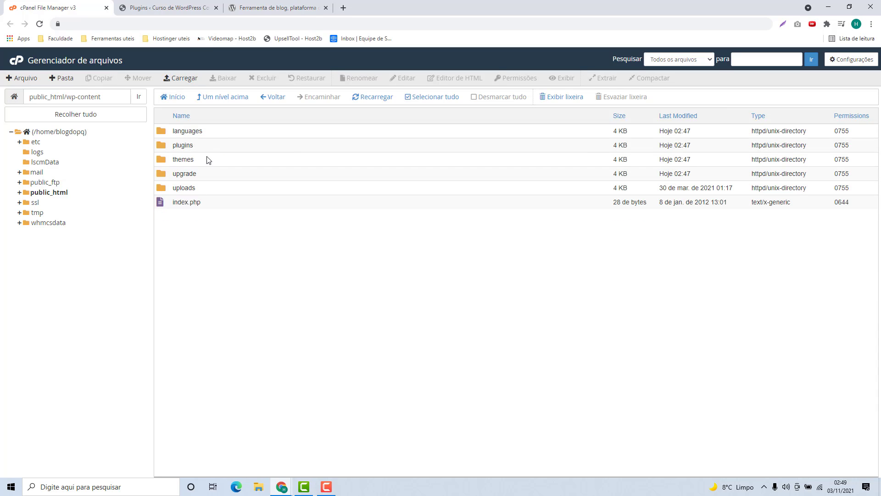
double_click(207, 149)
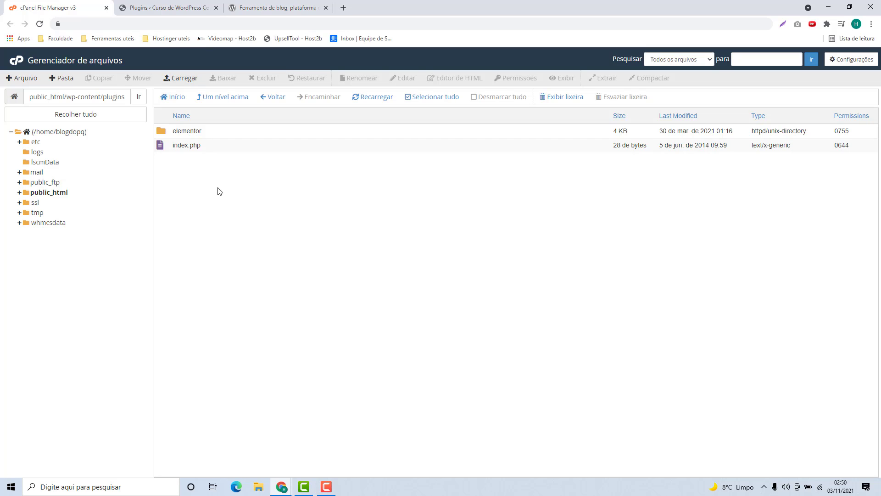
Search the WordPress.org plugin directory for "elementor" and open the Elementor Website Builder page
left_click(172, 8)
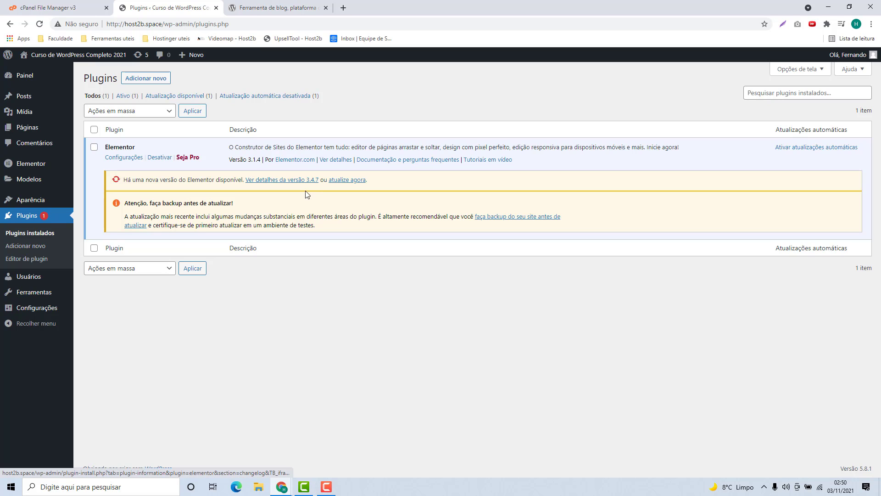
left_click(253, 14)
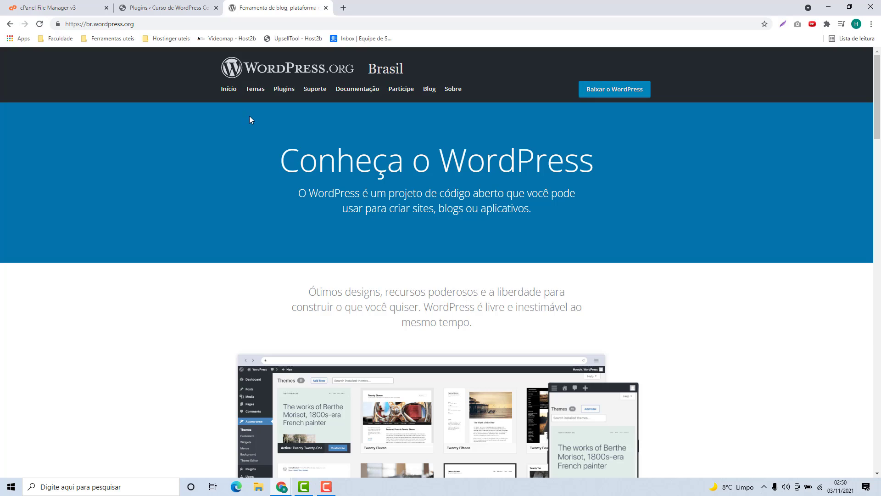
left_click(283, 92)
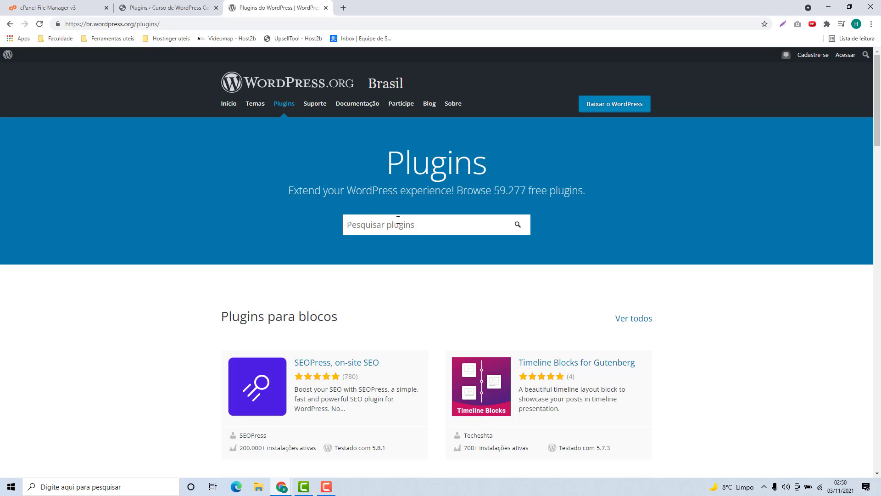
type("elementor")
key("Return")
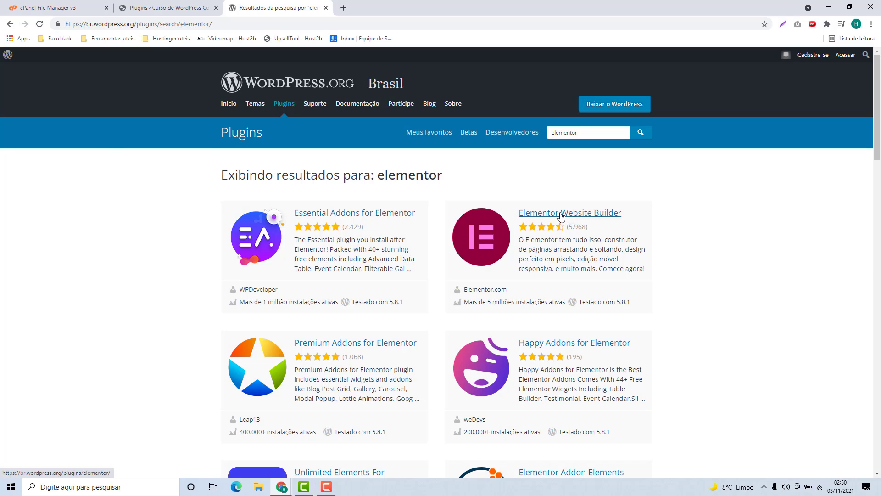
left_click(560, 216)
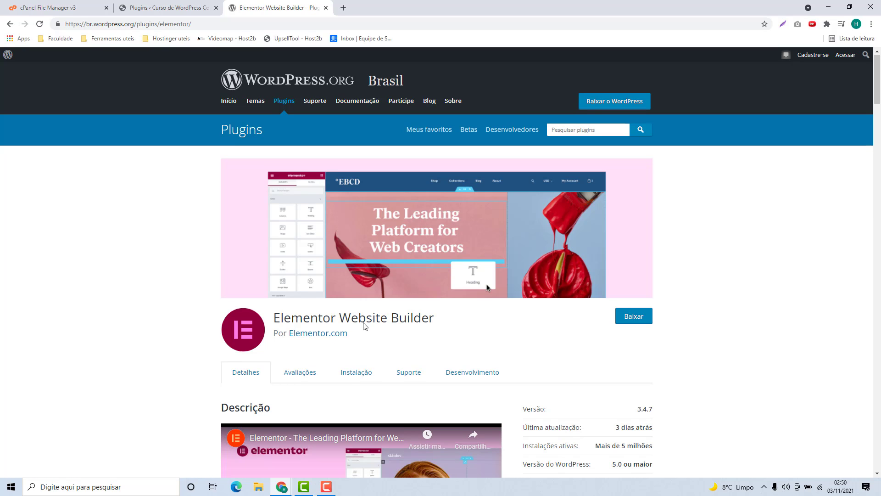
Review the Elementor Website Builder version details and download the plugin's zip file
scroll(549, 334, "down", 2)
left_click_drag(524, 320, 652, 324)
left_click(527, 339)
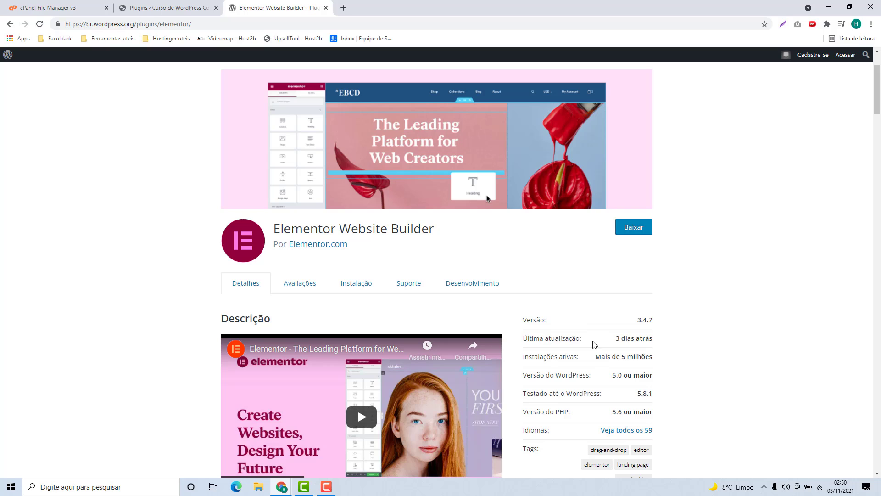
left_click(634, 231)
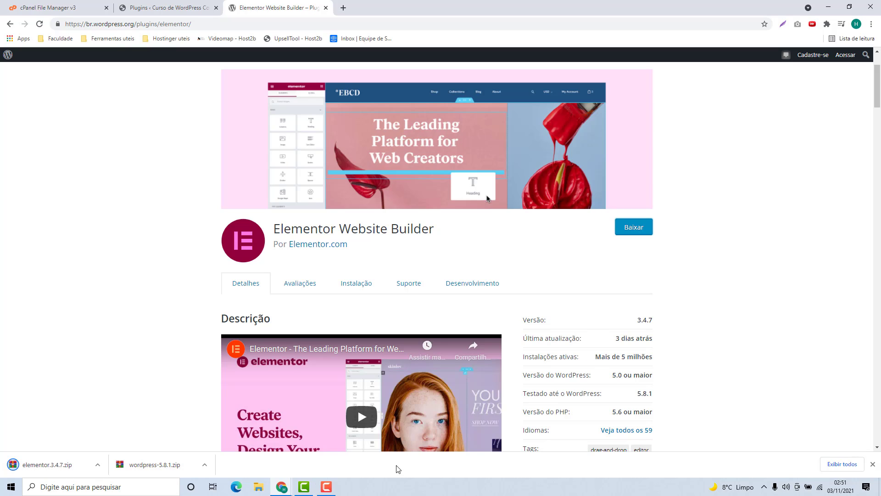
left_click(873, 464)
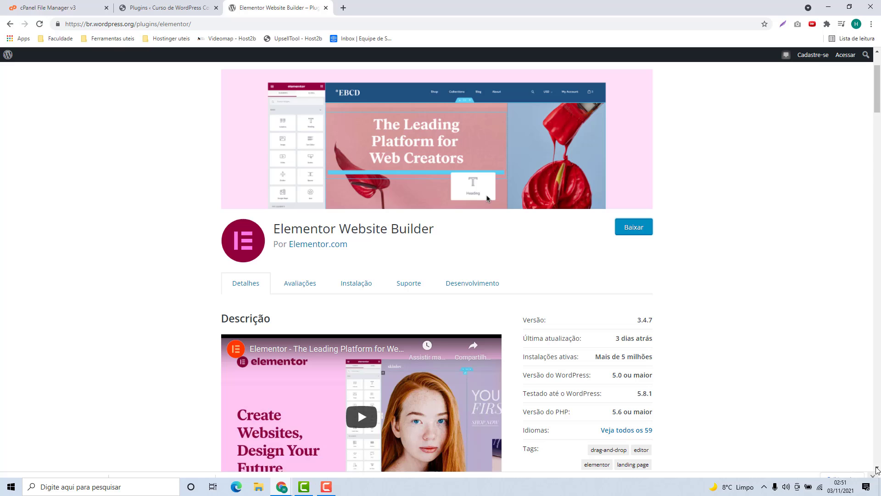
Upload elementor.3.4.7.zip to the wp-content/plugins folder in the cPanel File Manager and return to that folder
left_click(63, 14)
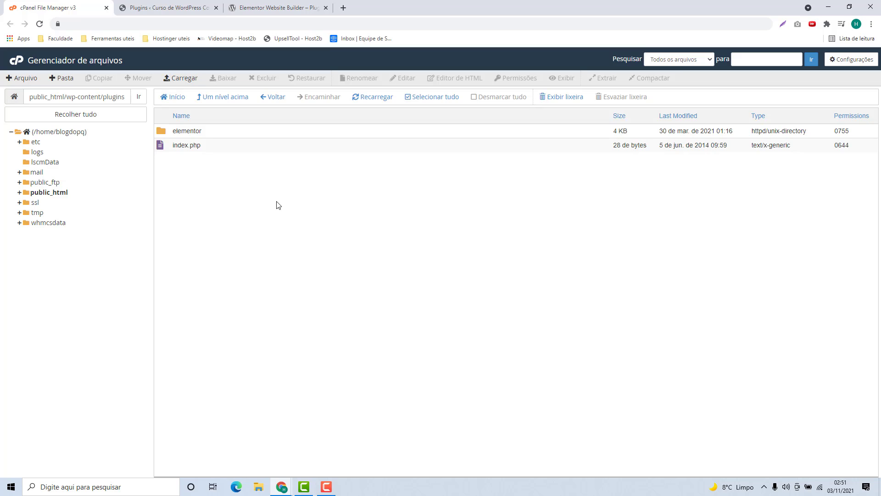
left_click(185, 79)
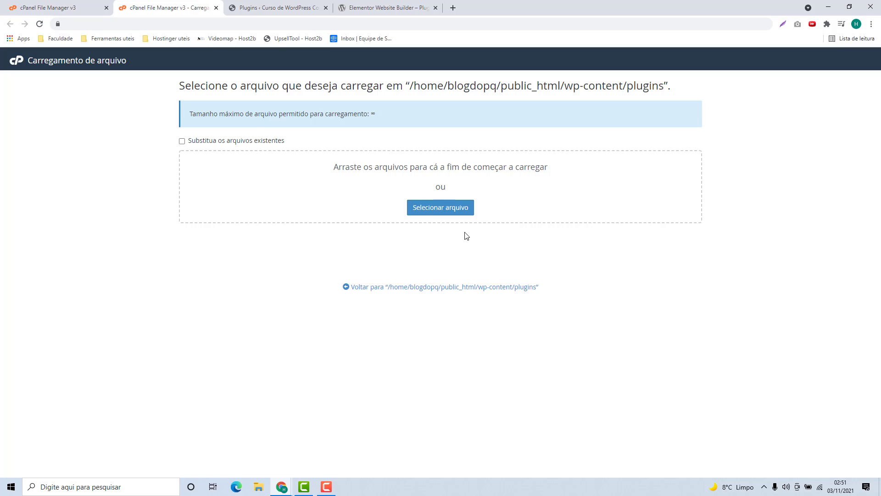
left_click(431, 209)
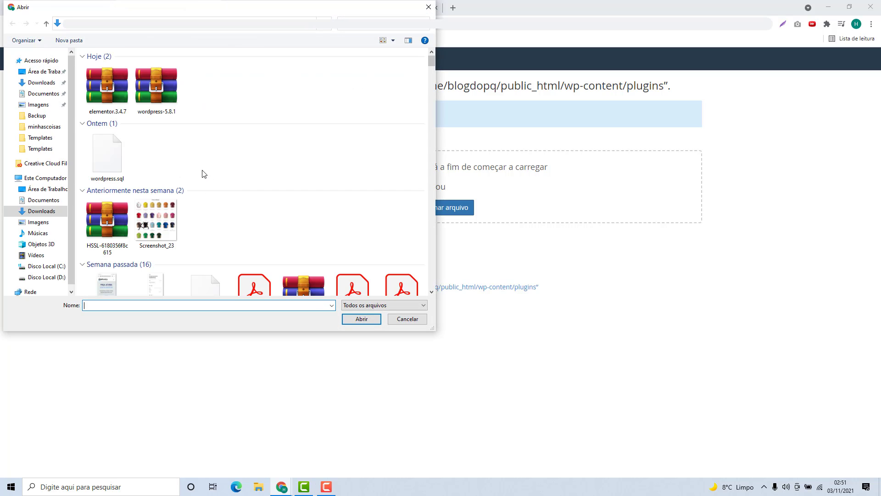
double_click(106, 98)
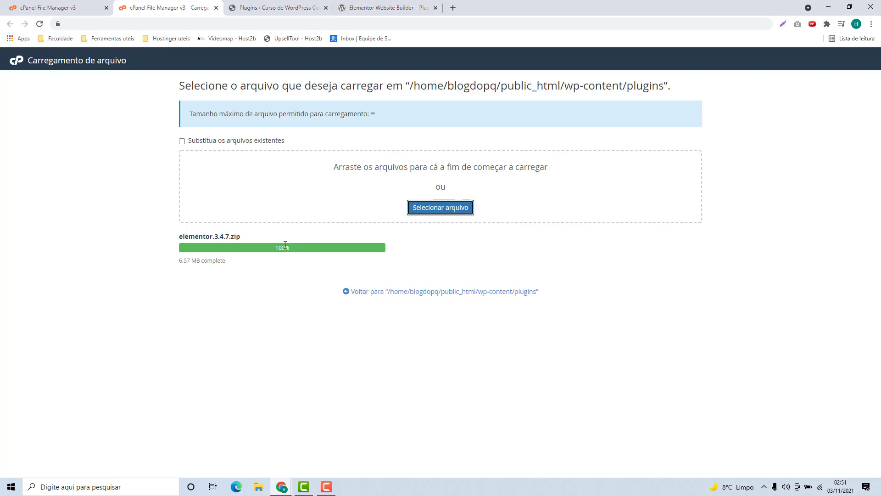
left_click(369, 296)
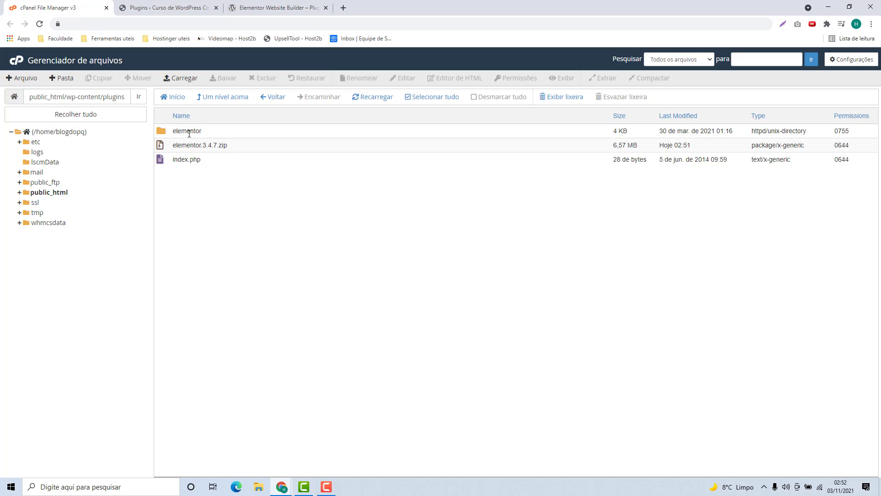
Rename the existing elementor folder in wp-content/plugins to elementor-antigo
left_click(188, 131)
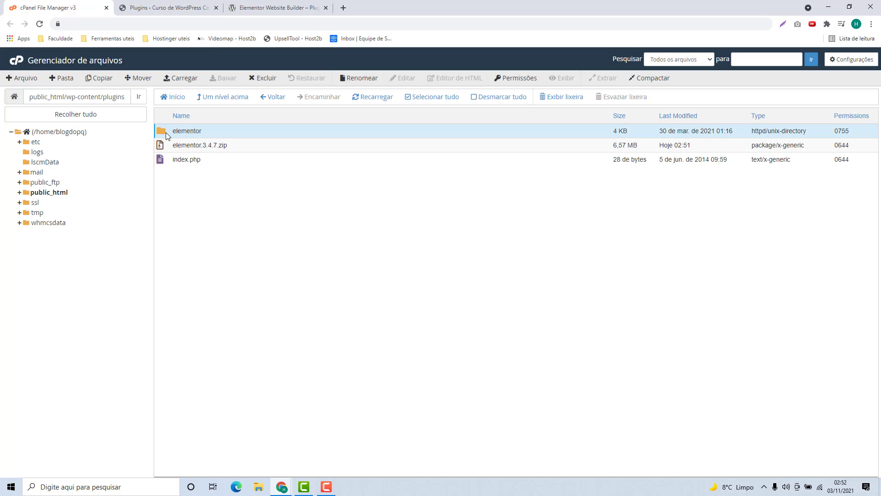
right_click(193, 131)
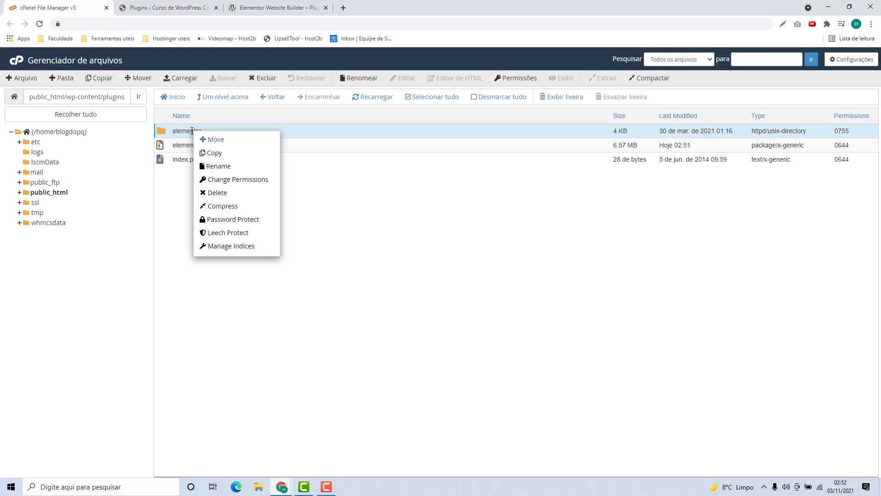
left_click(216, 166)
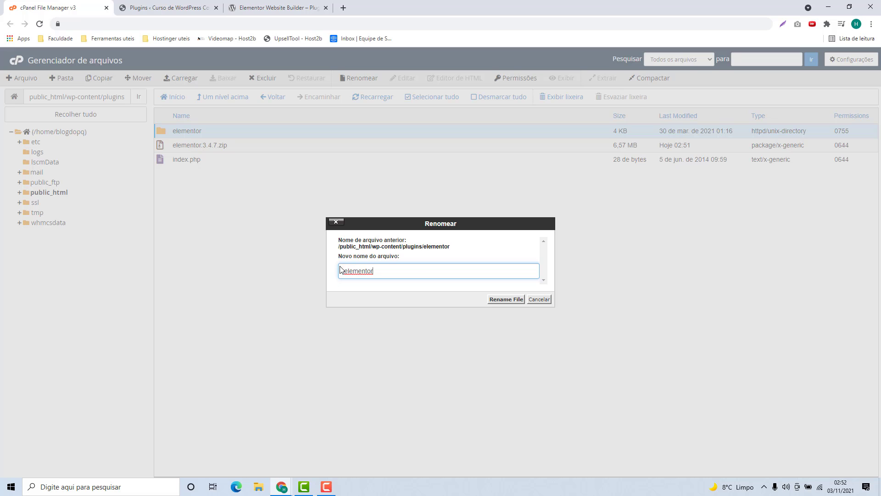
type("-antigo")
left_click(502, 300)
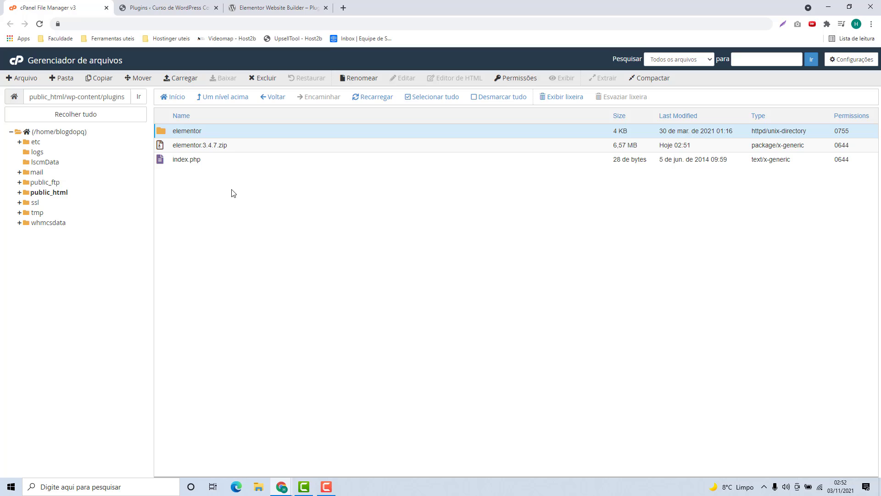
Extract elementor.3.4.7.zip into /public_html/wp-content/plugins and close the extraction results
left_click(228, 145)
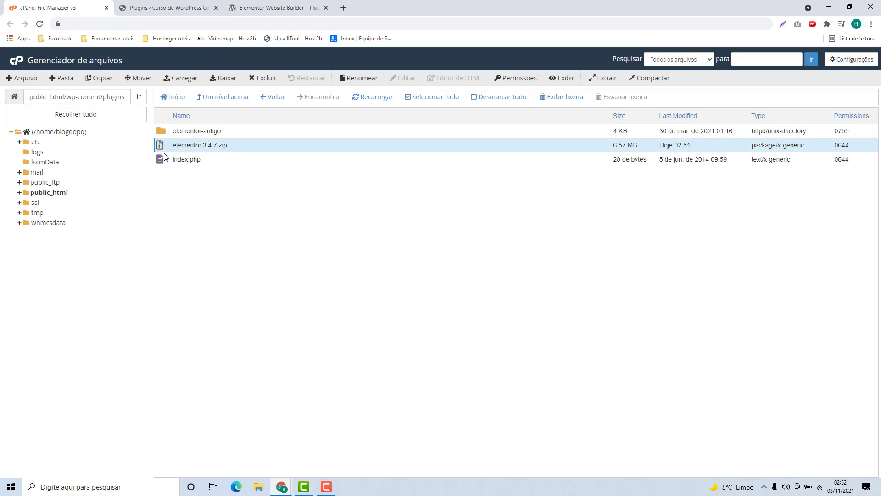
right_click(232, 147)
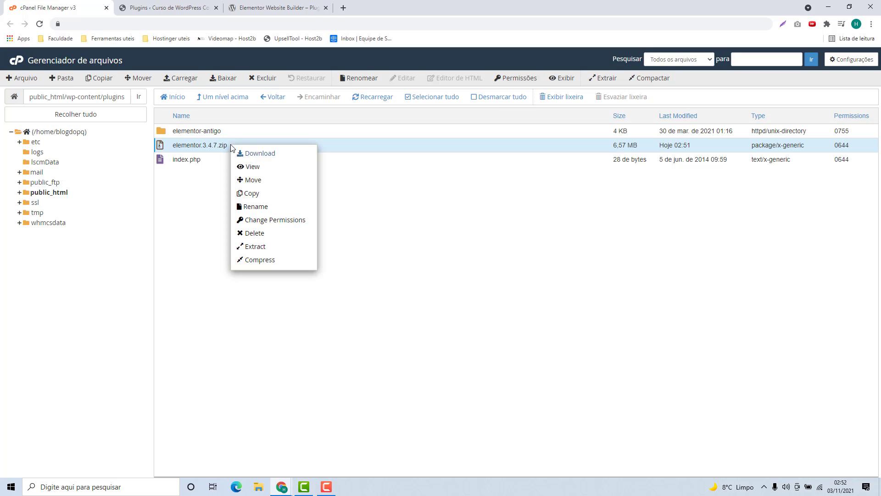
left_click(256, 248)
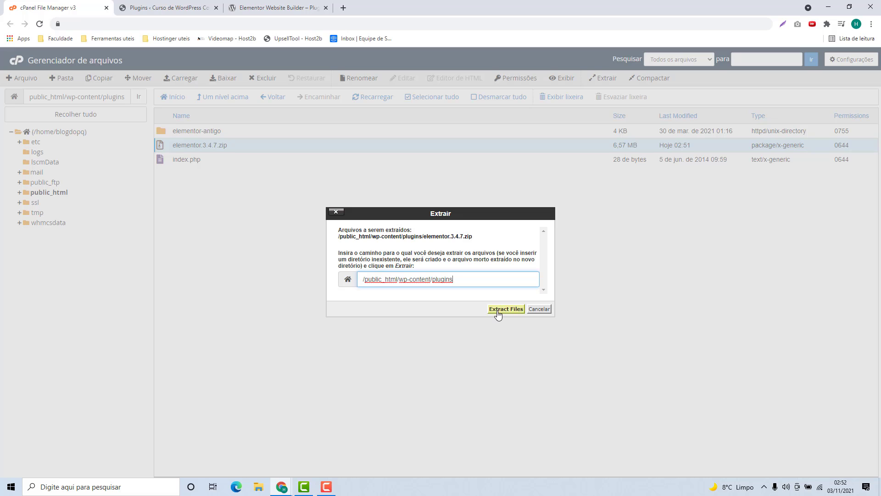
left_click(498, 312)
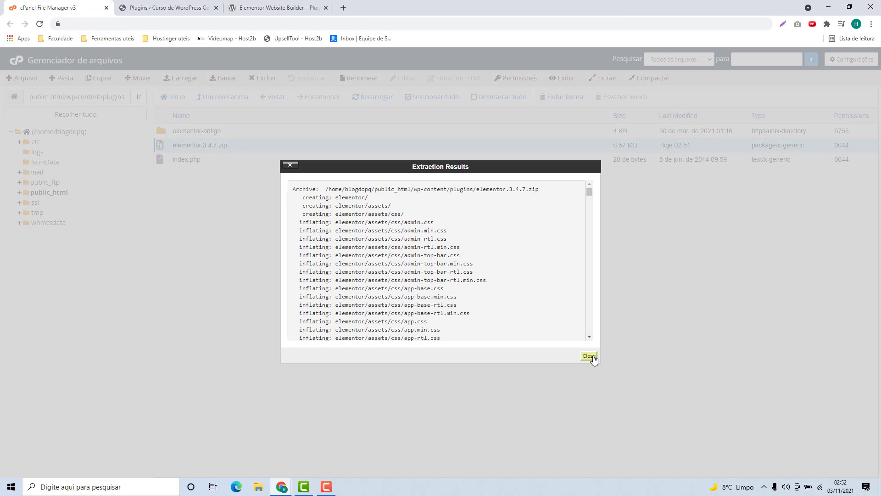
left_click(590, 360)
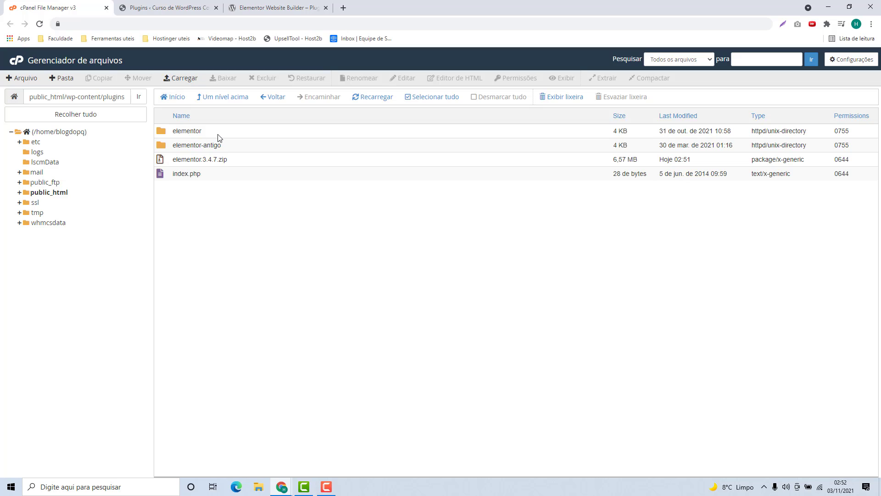
Inspect the contents of the extracted elementor folder and reload the WordPress plugins page to check the Elementor version
double_click(214, 134)
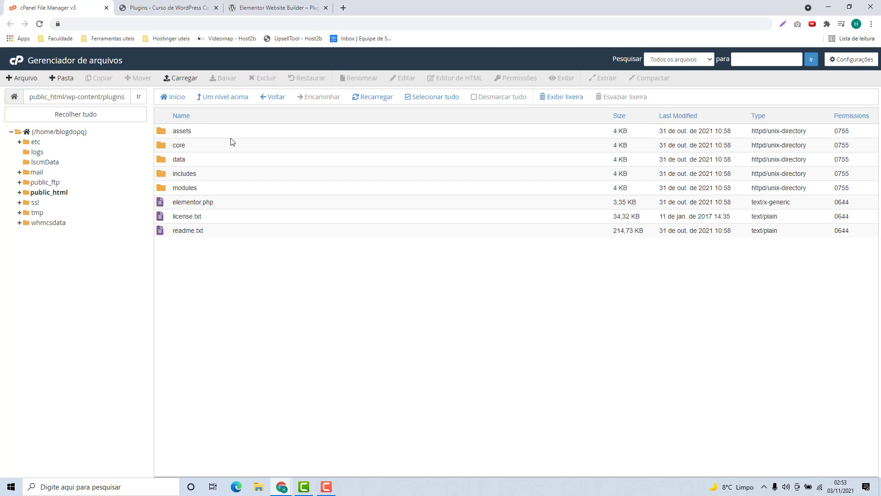
left_click(229, 98)
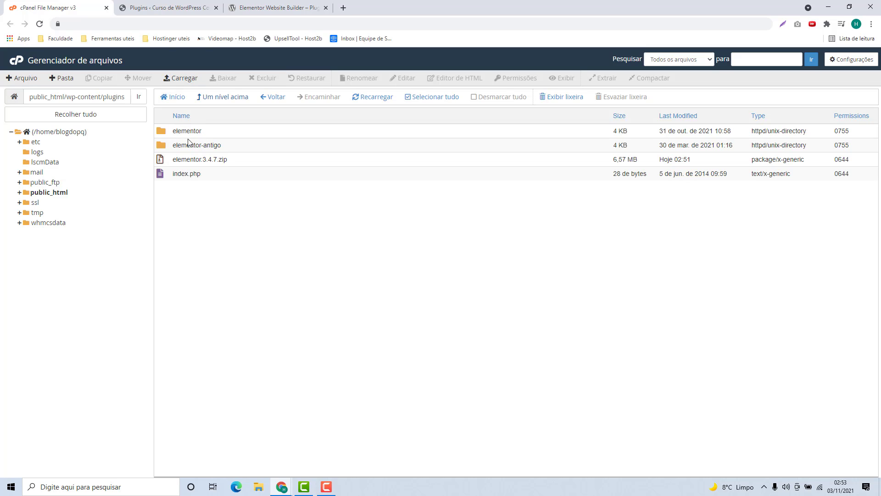
left_click(183, 13)
left_click(179, 25)
key("Return")
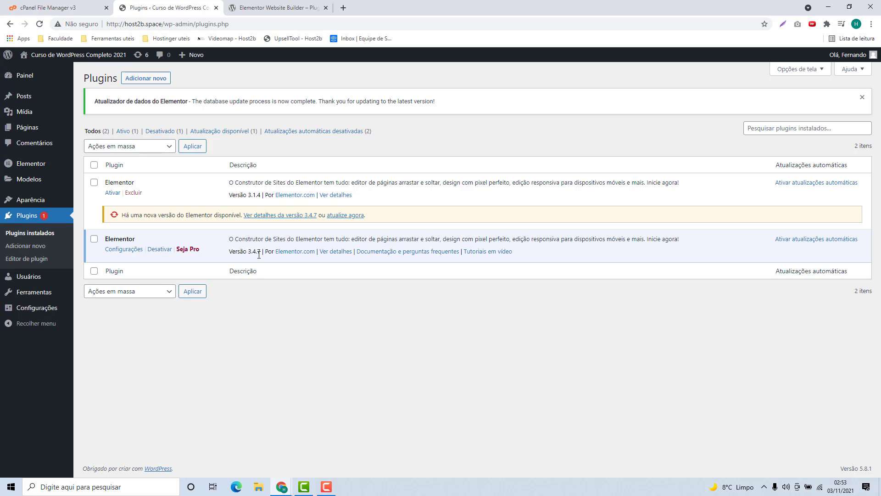
Switch to the cPanel File Manager and permanently delete the elementor-antigo folder from wp-content/plugins, bypassing the trash
left_click(82, 10)
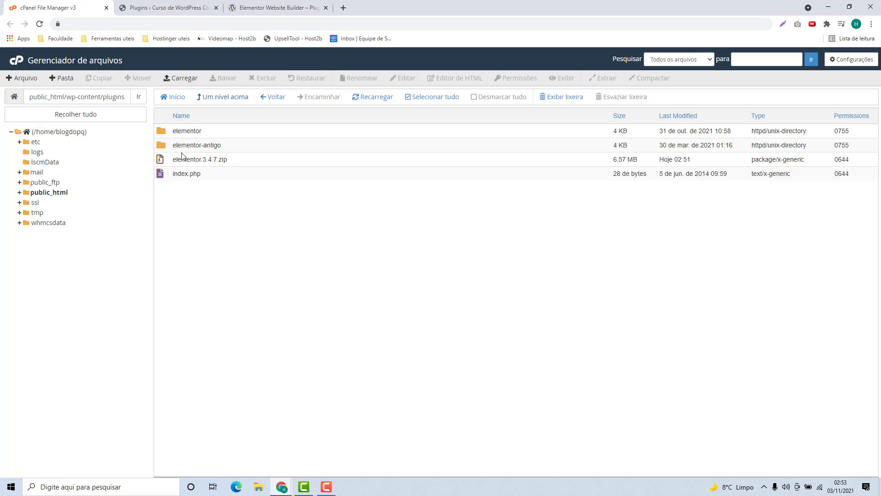
left_click(240, 150)
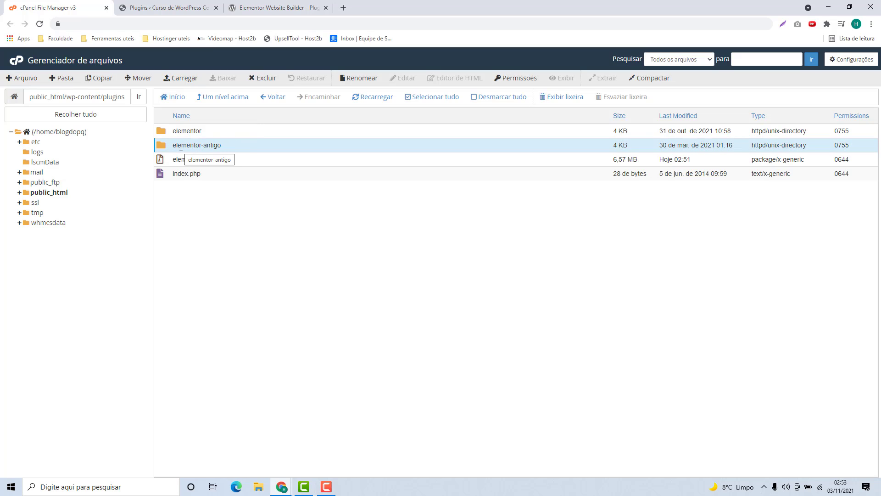
left_click(264, 82)
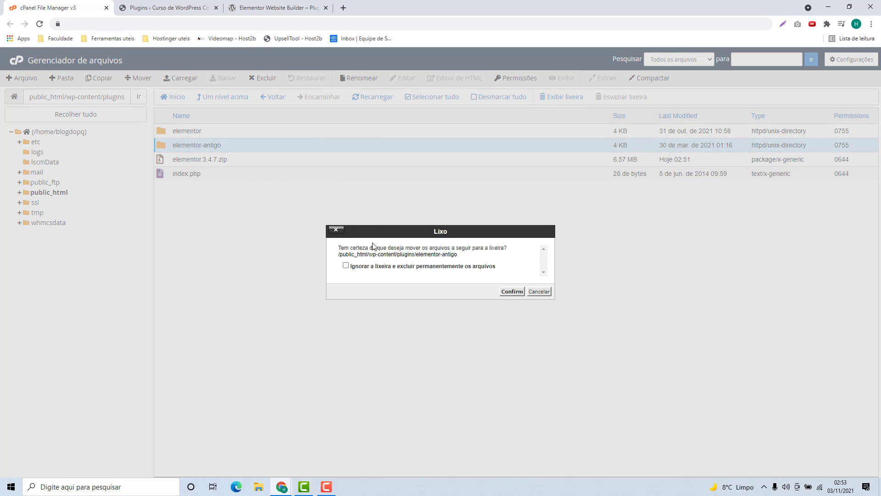
left_click(359, 266)
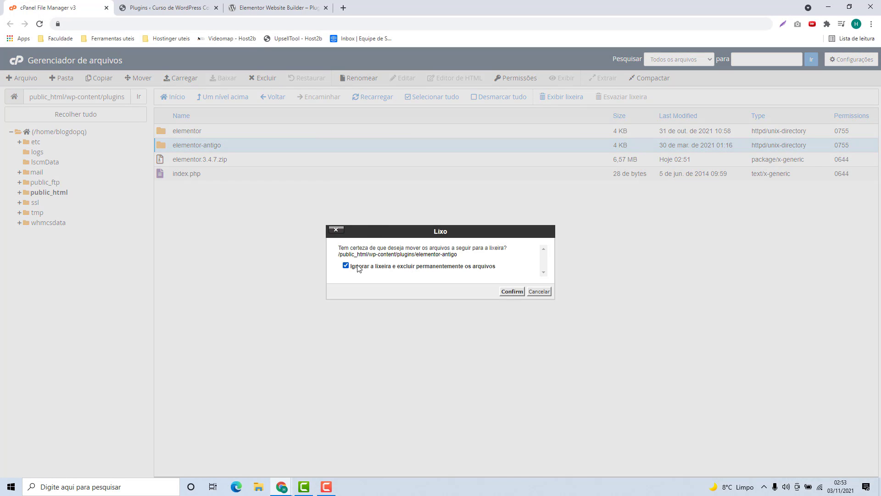
left_click(512, 291)
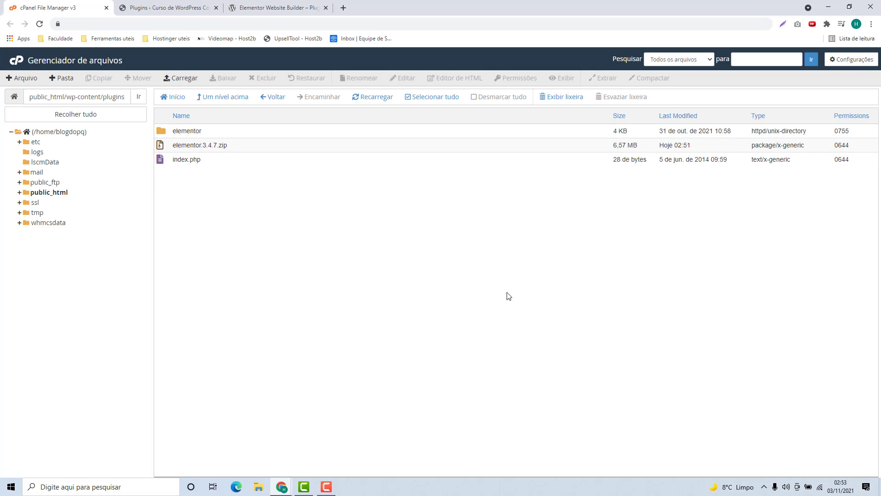
Permanently delete elementor.3.4.7.zip from the wp-content/plugins folder, bypassing the trash
left_click(168, 143)
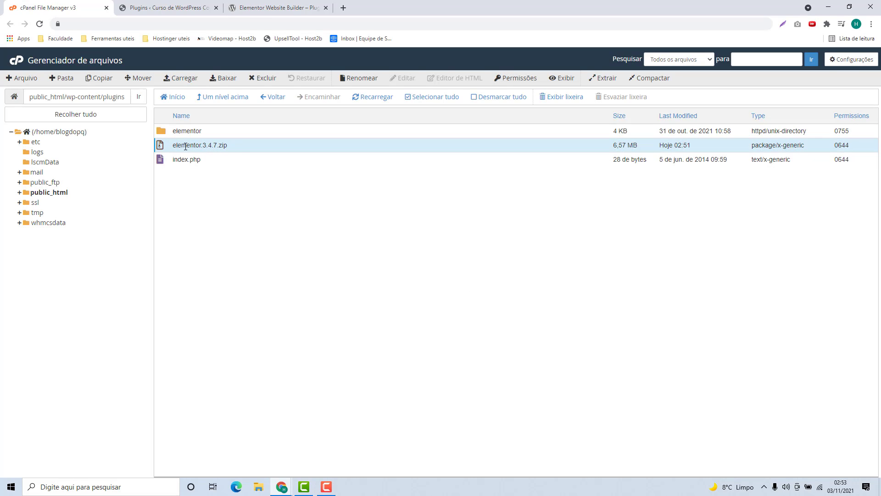
left_click(260, 78)
left_click(486, 269)
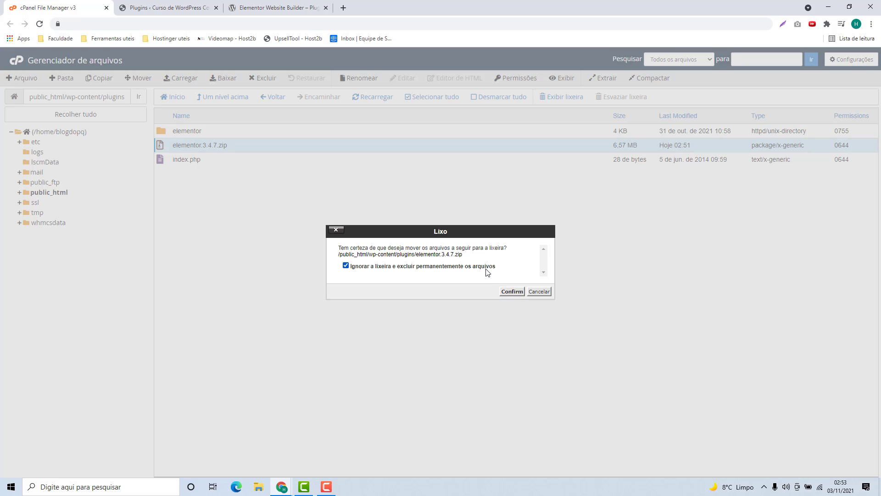
left_click(512, 292)
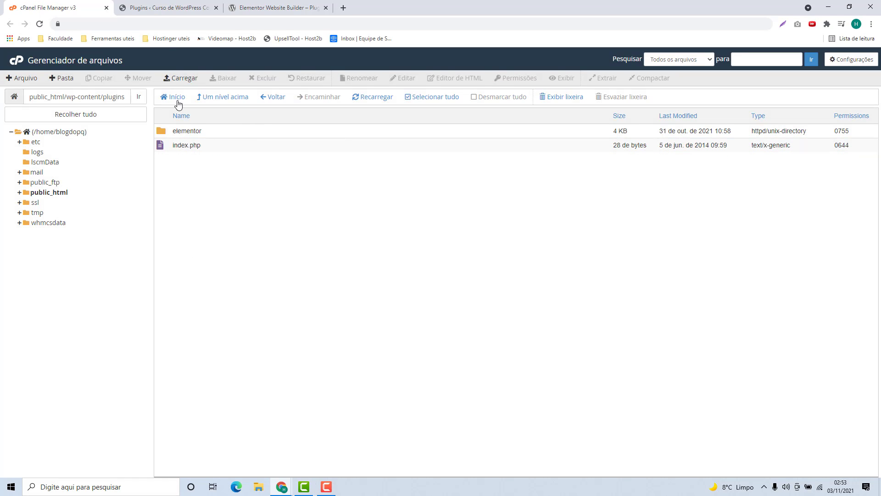
Reload the WordPress installed plugins page and check the Elementor entry and its version
left_click(160, 8)
left_click(39, 25)
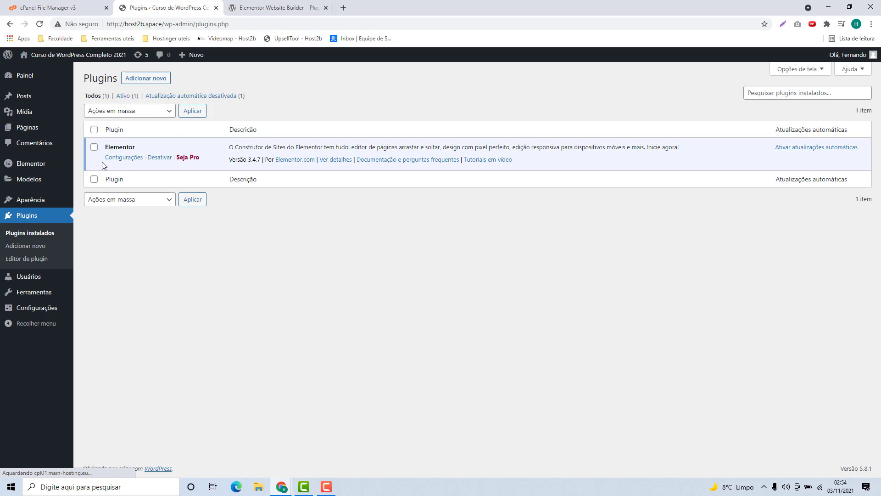
left_click_drag(105, 147, 151, 148)
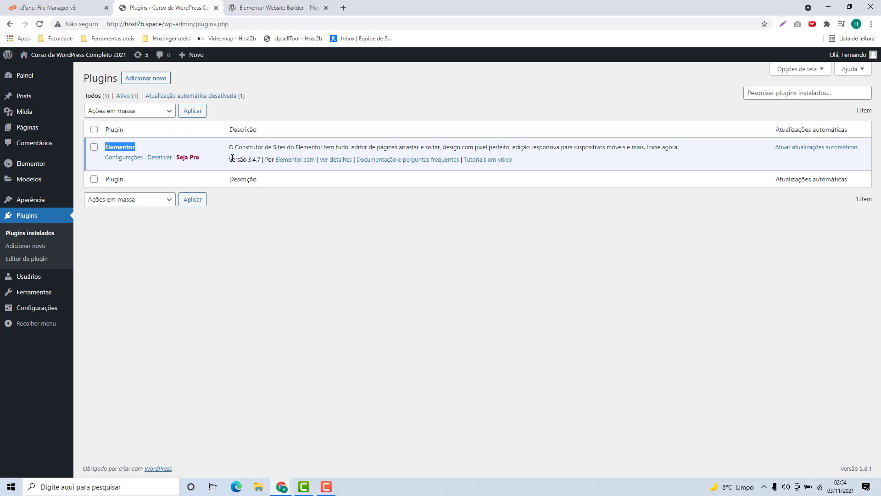
left_click_drag(233, 158, 248, 162)
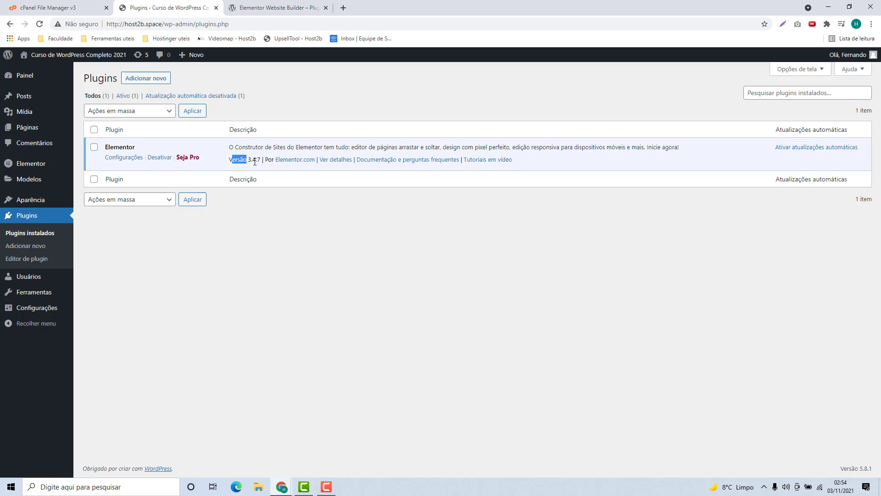